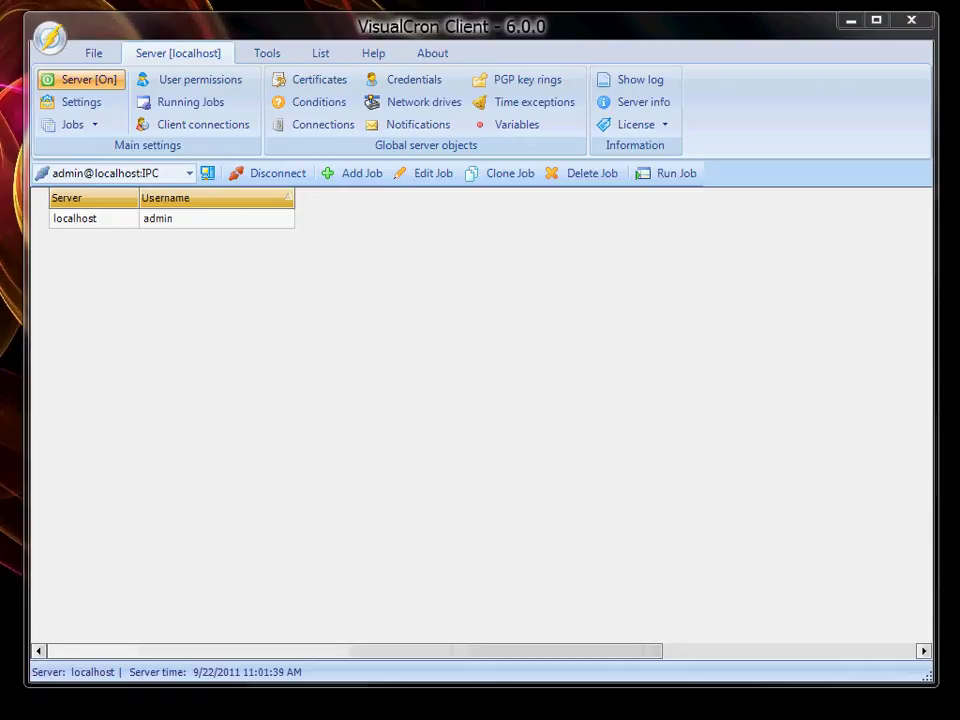
Examine the tab-separated rows in loopcontent.txt in Notepad, then return to VisualCron
left_click_drag(0, 305, 424, 321)
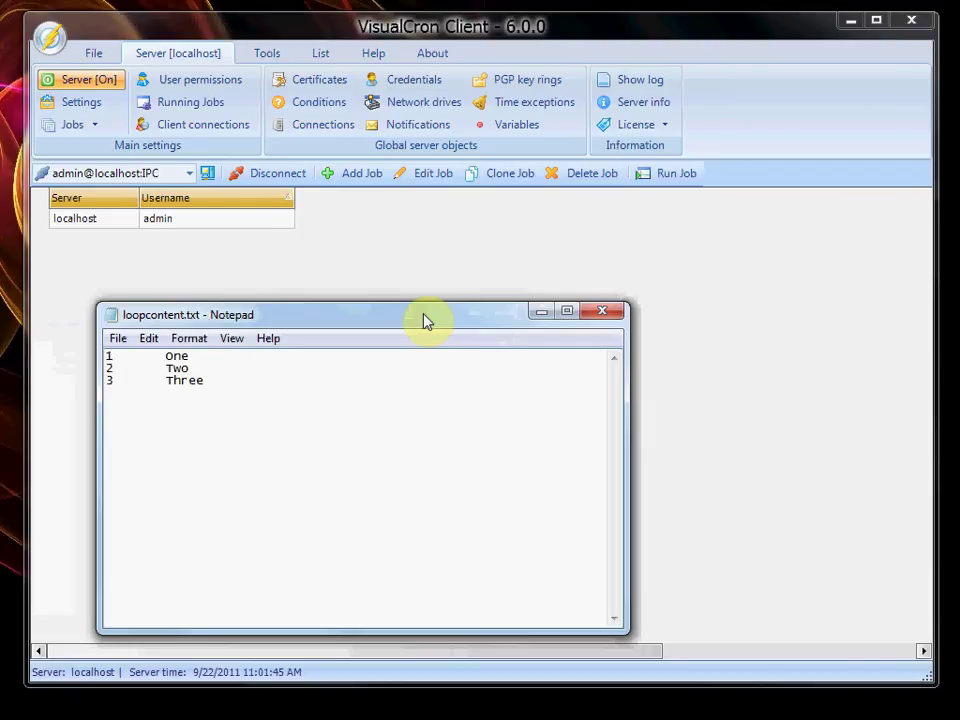
double_click(174, 358)
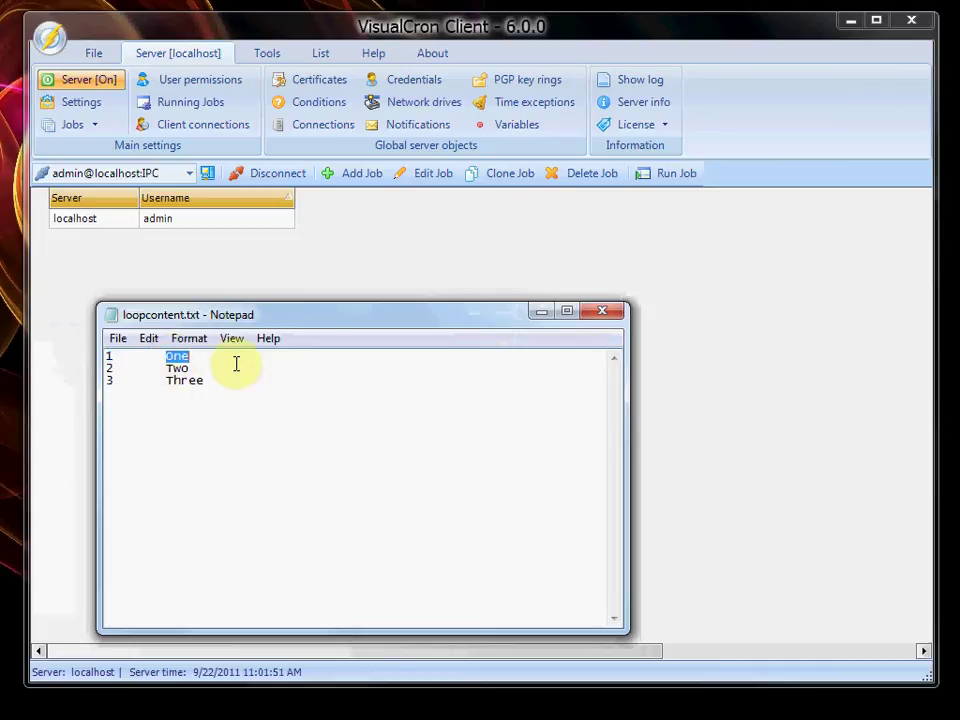
left_click_drag(367, 312, 0, 332)
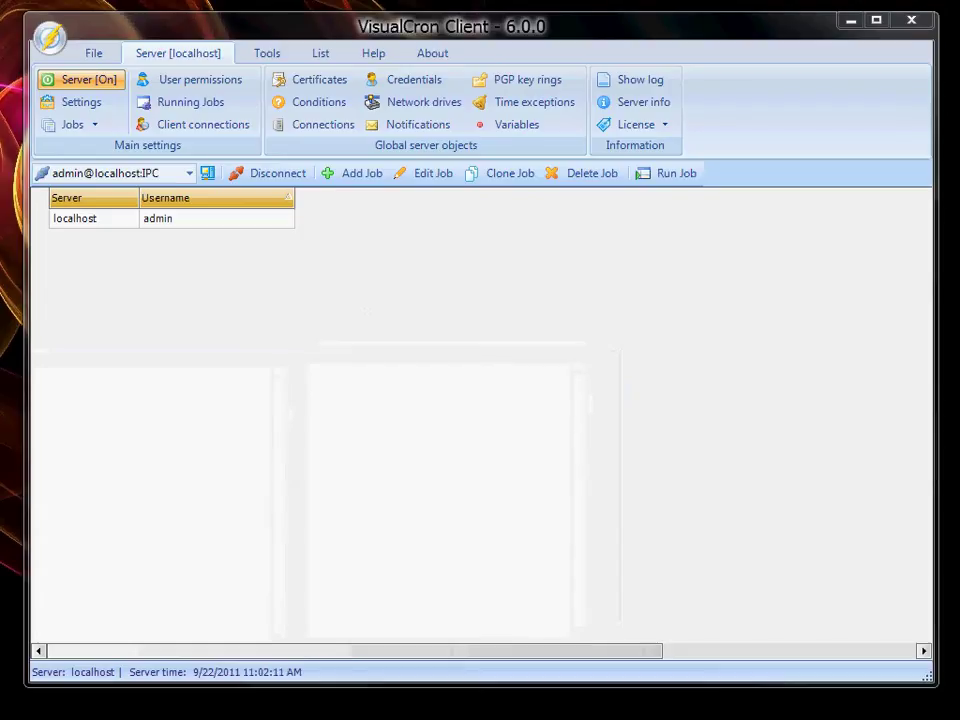
Start a new job named "Loop test" and show its task list
left_click(360, 172)
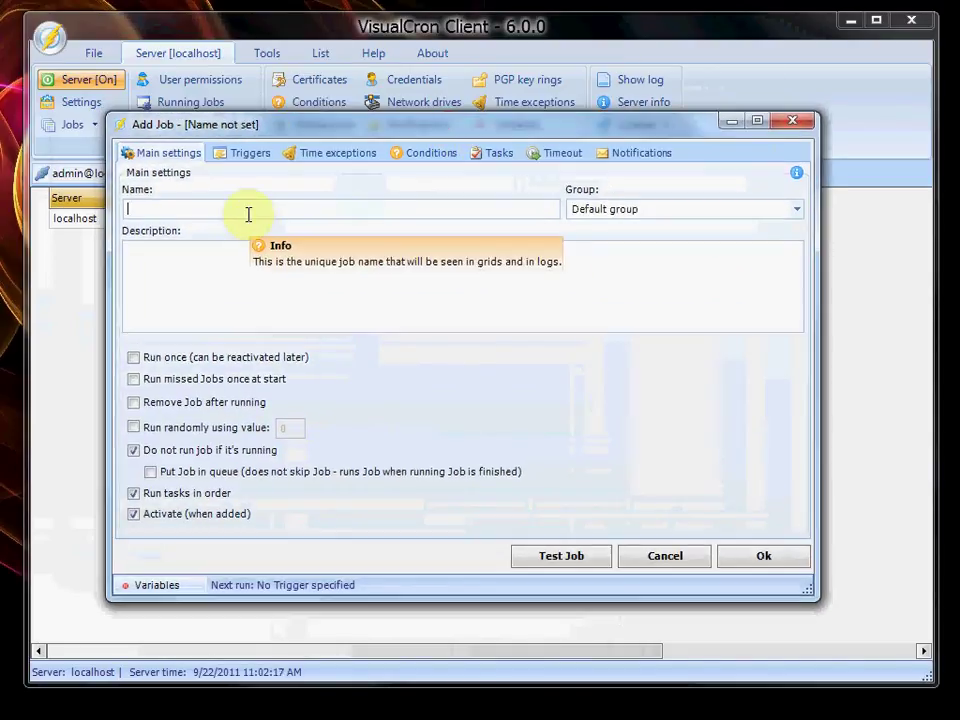
type("Loop test")
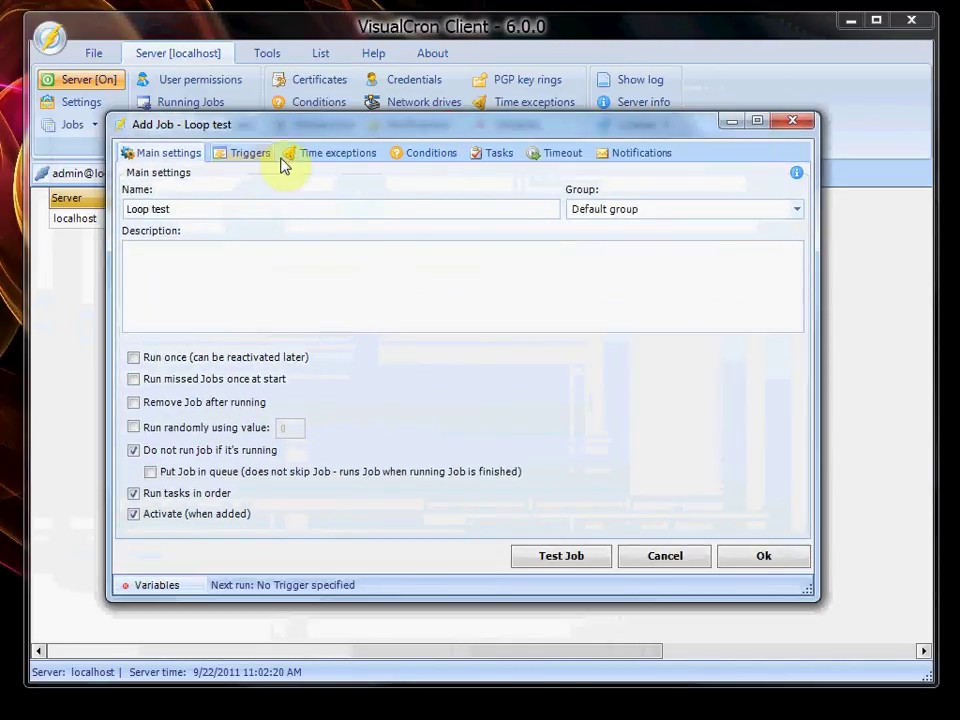
left_click(489, 153)
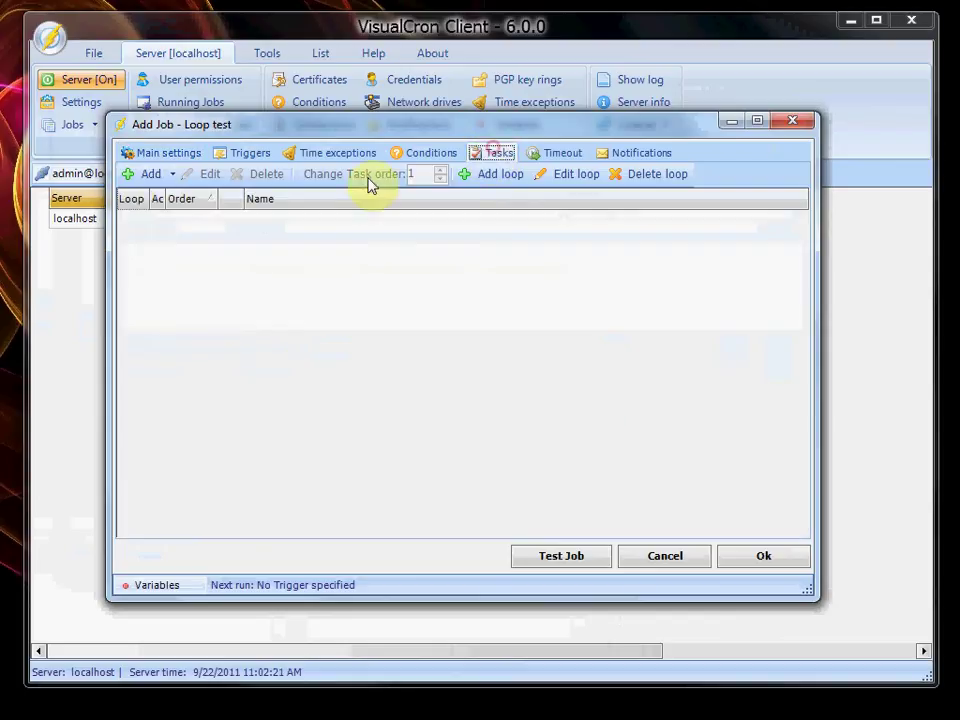
left_click(132, 175)
mouse_move(210, 219)
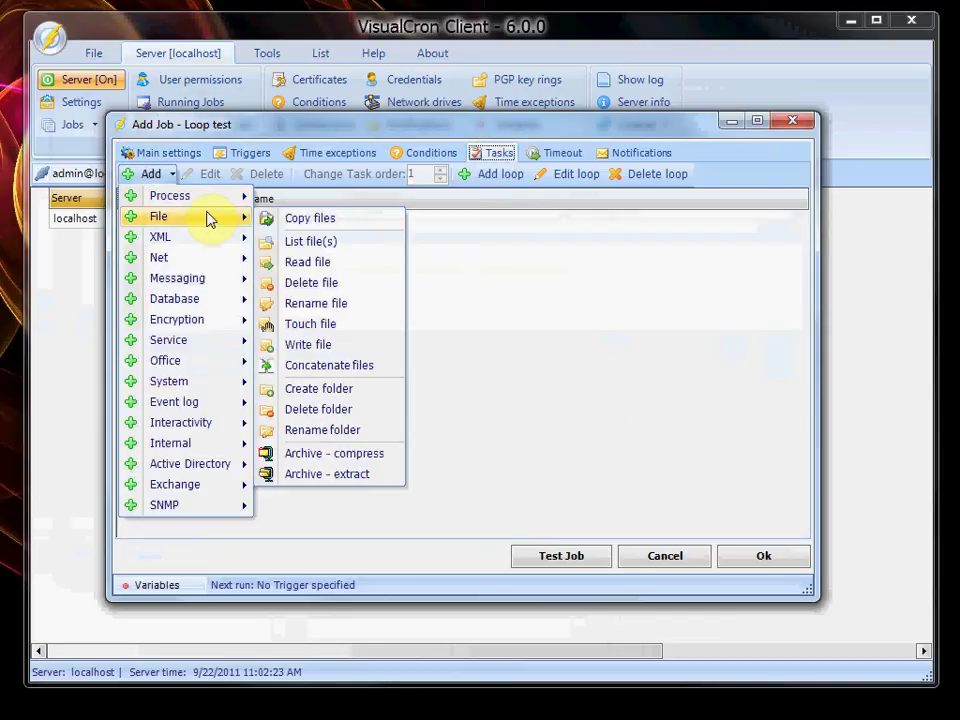
mouse_move(204, 257)
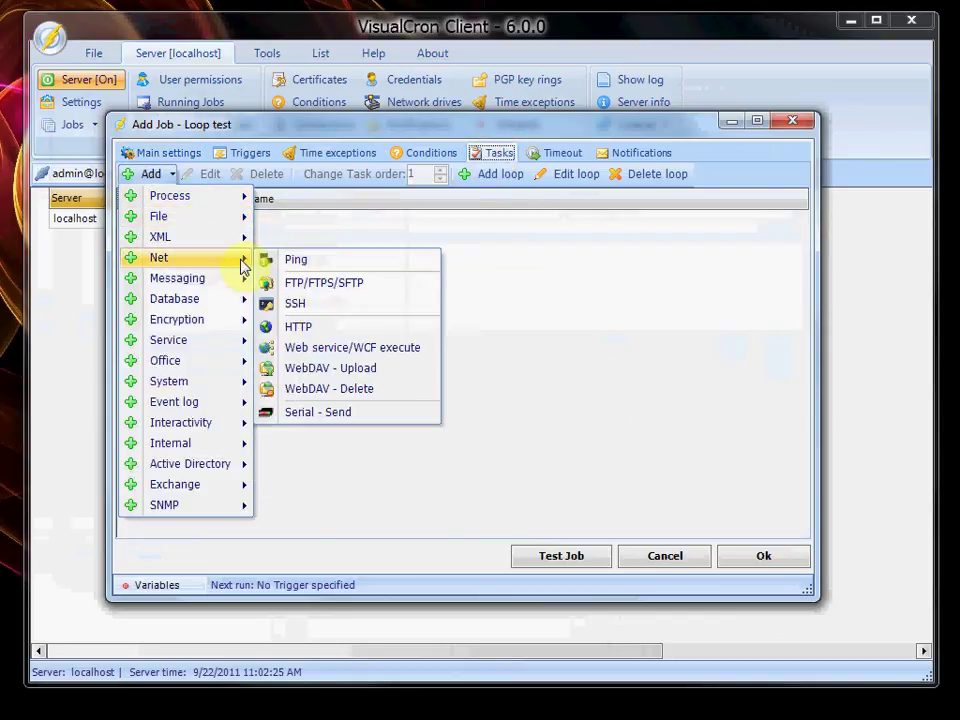
left_click(319, 325)
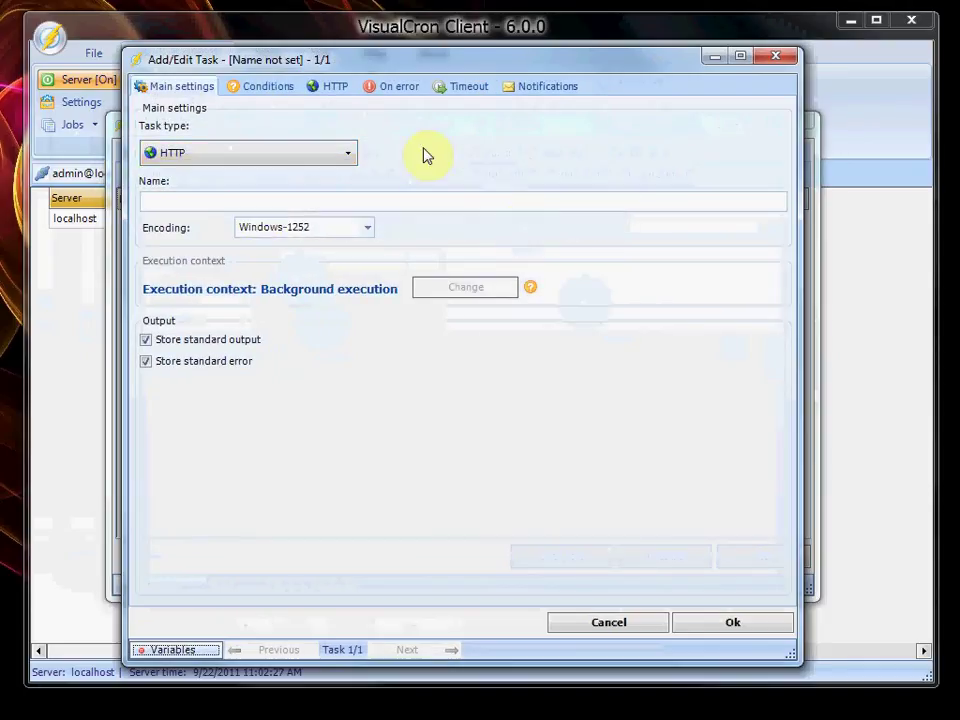
left_click(328, 88)
left_click(315, 160)
type("neteject.com/download/")
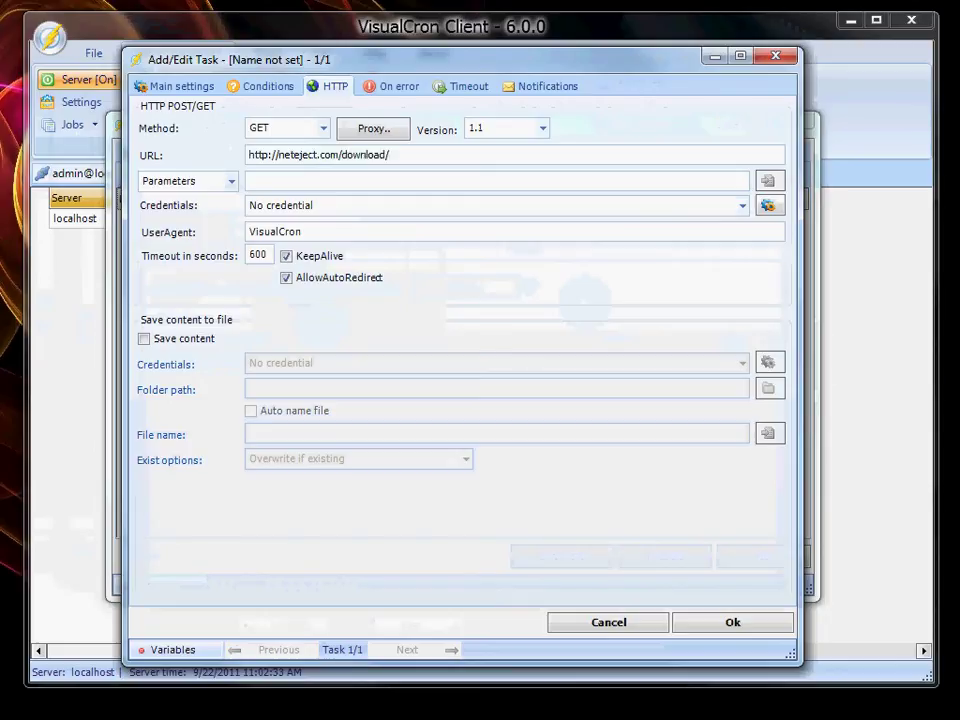
type("loopcontent.txt")
Name the HTTP task "Download content" and save both the task and the job
left_click(723, 620)
double_click(253, 220)
left_click(180, 203)
type("Download content")
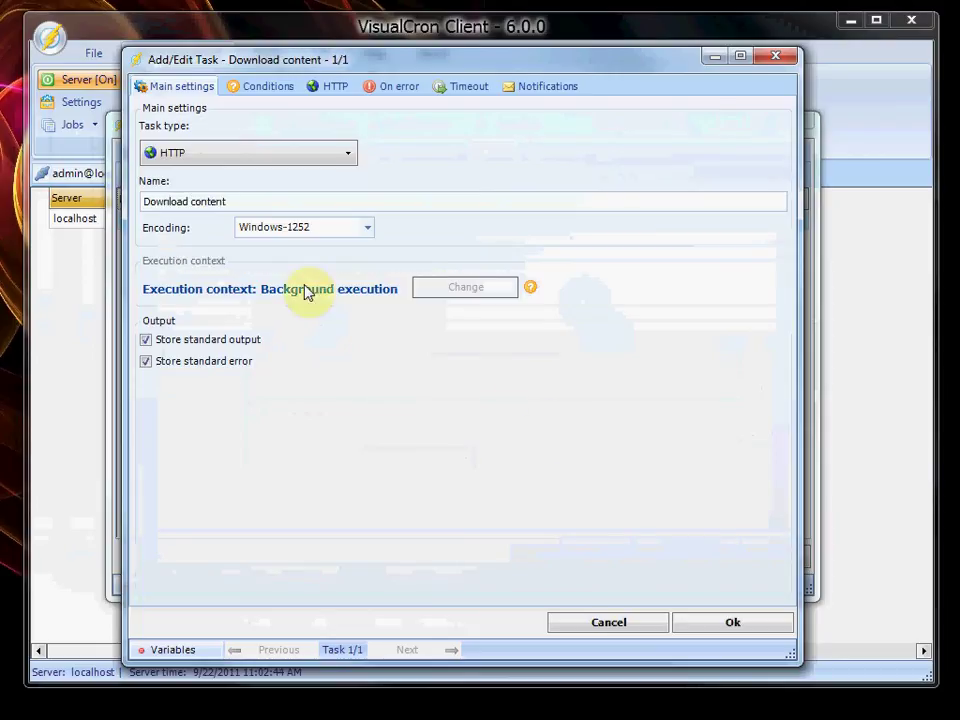
left_click(741, 624)
left_click(796, 558)
Run the Loop test job and view the standard output of its Download content task
left_click(84, 296)
left_click(198, 298)
left_click(664, 177)
left_click(344, 343)
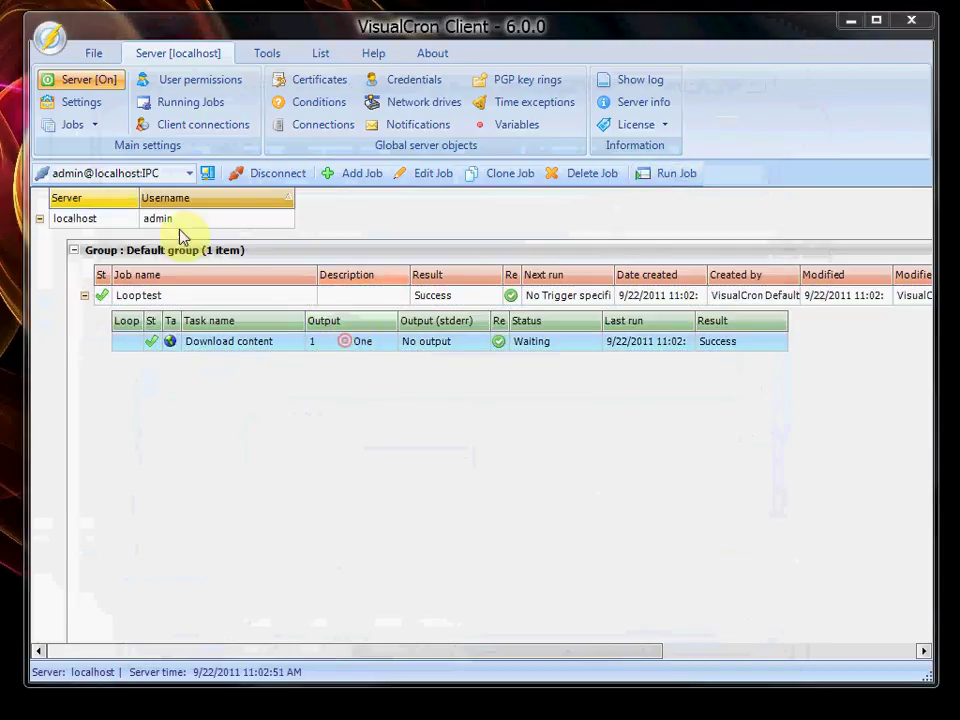
left_click_drag(432, 97, 692, 217)
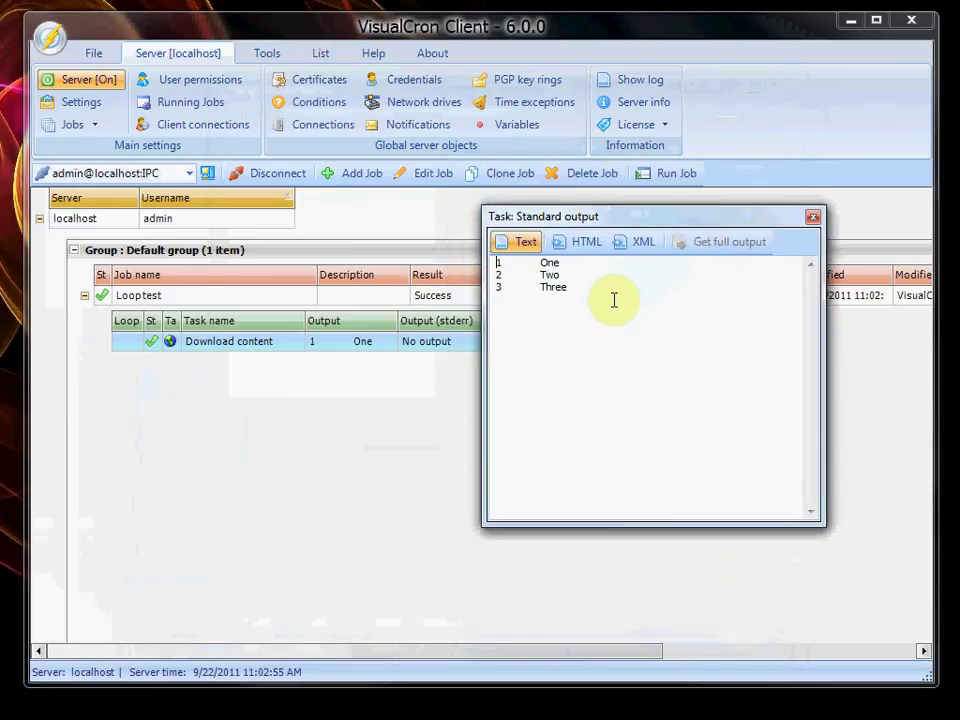
left_click(813, 216)
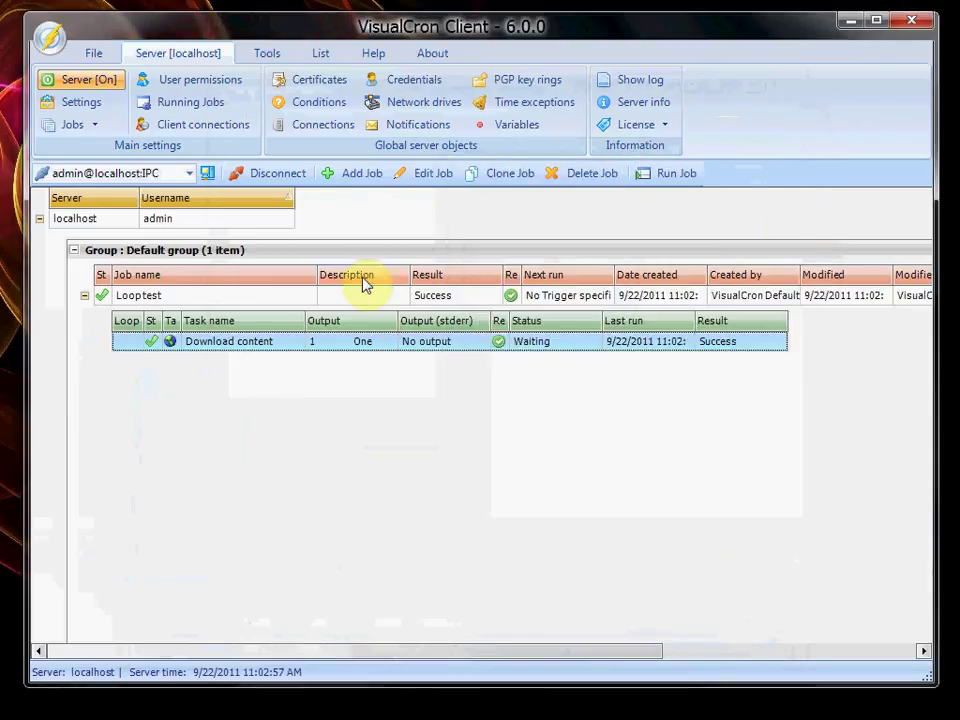
Add a second task of type SQL named "Insert content" to the Loop test job
right_click(225, 342)
left_click(267, 371)
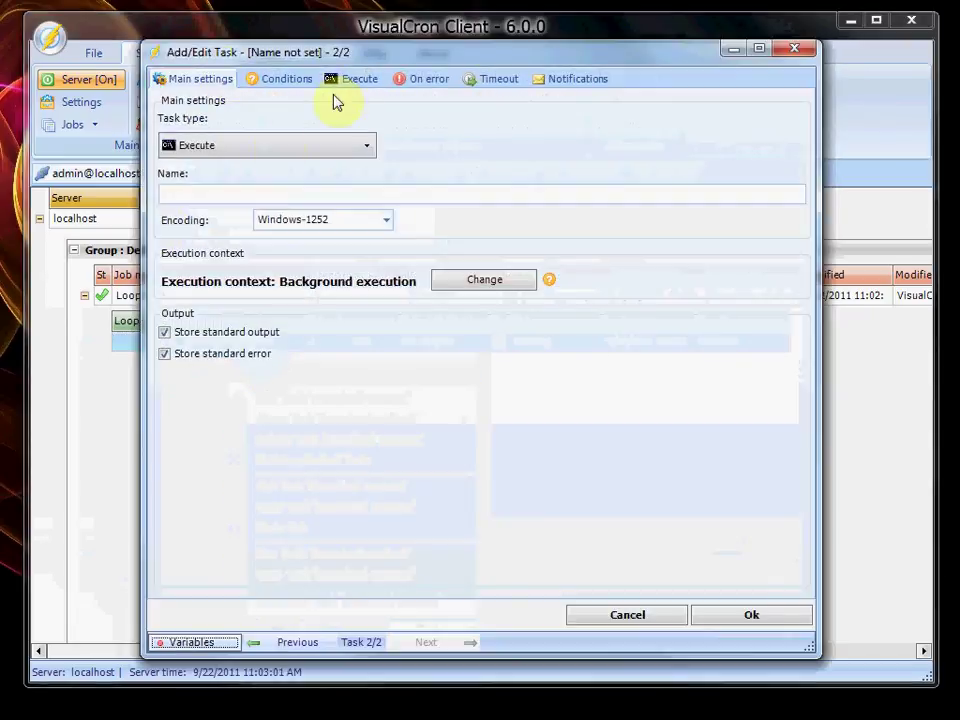
left_click(274, 146)
left_click_drag(366, 210, 366, 242)
left_click(225, 208)
left_click(244, 193)
type("Insert content")
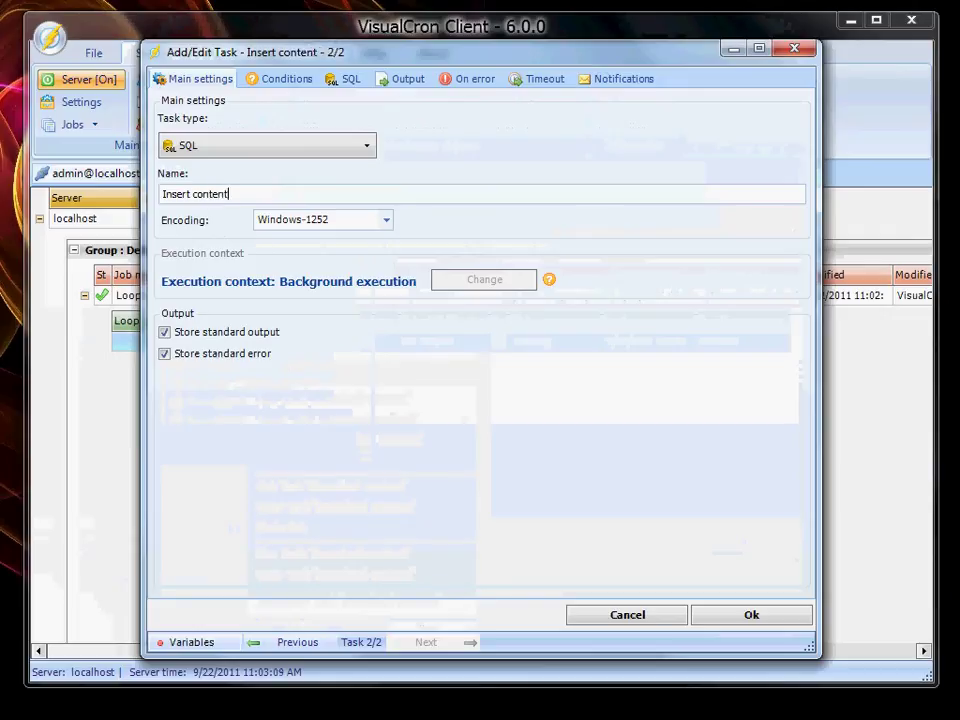
Select the gladiator connection for the SQL task and start its text query with "INSERT INTO looptest (id,name) VALUES ("
left_click(350, 80)
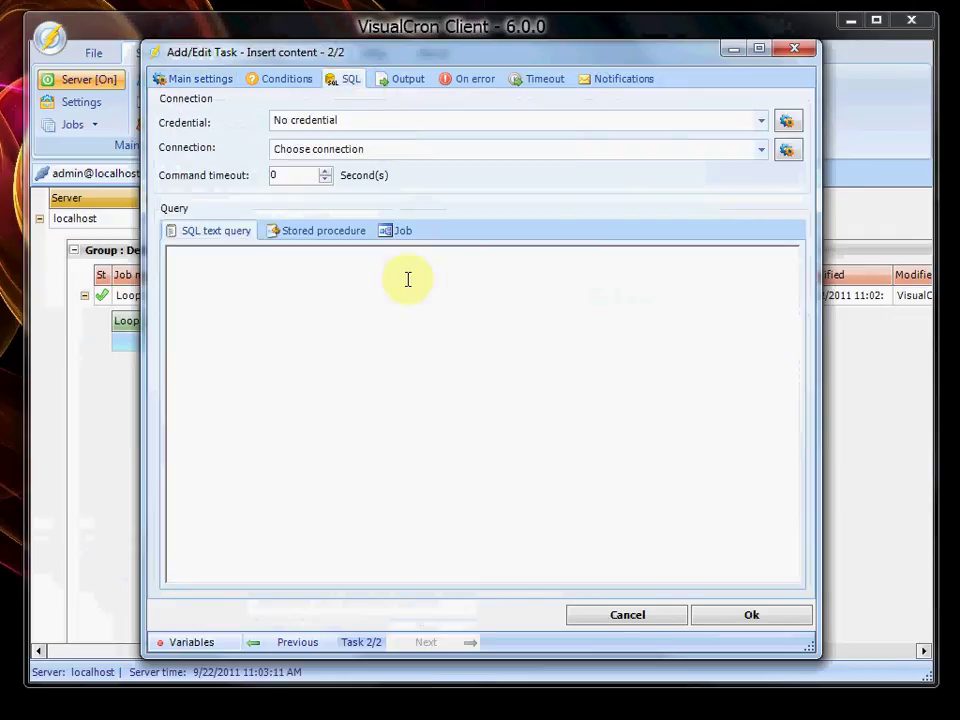
left_click(407, 150)
left_click(396, 195)
left_click(369, 282)
type("INSERT INTO ")
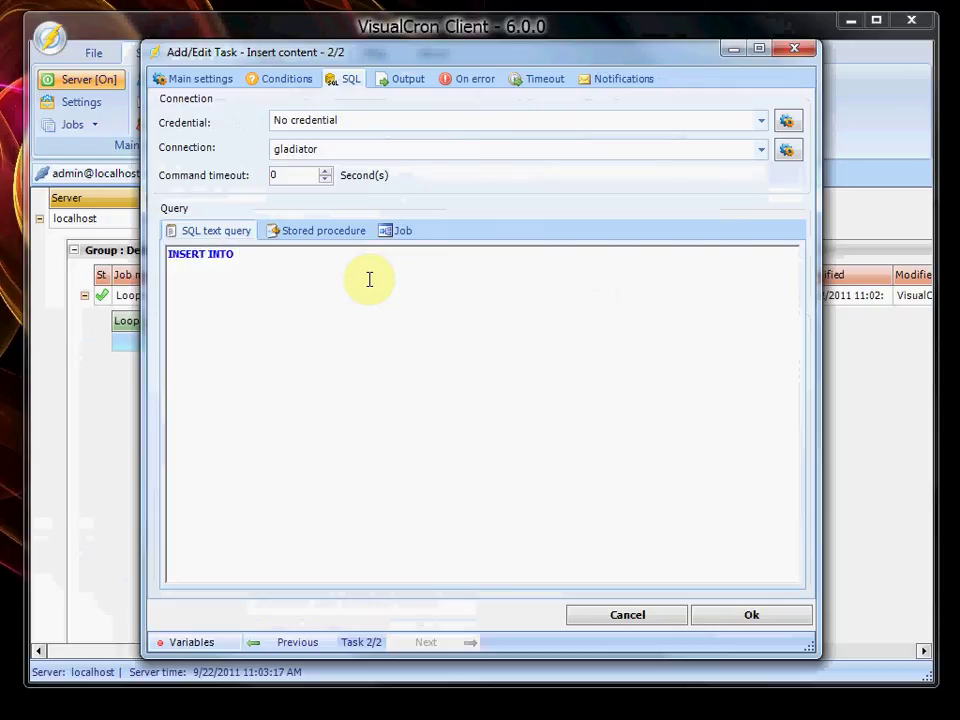
type("looptest (id,name) VALUES (")
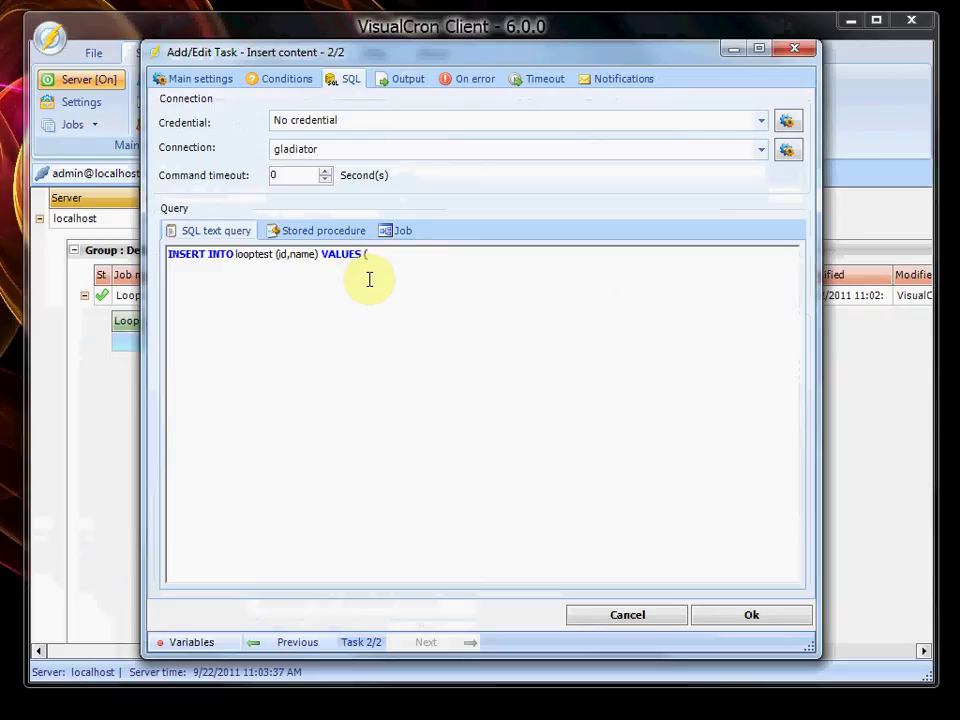
Copy the key {LOOP(CurrentValueXArray,0)} of the active job's loop variable "Current line in X - specify column"
left_click(200, 641)
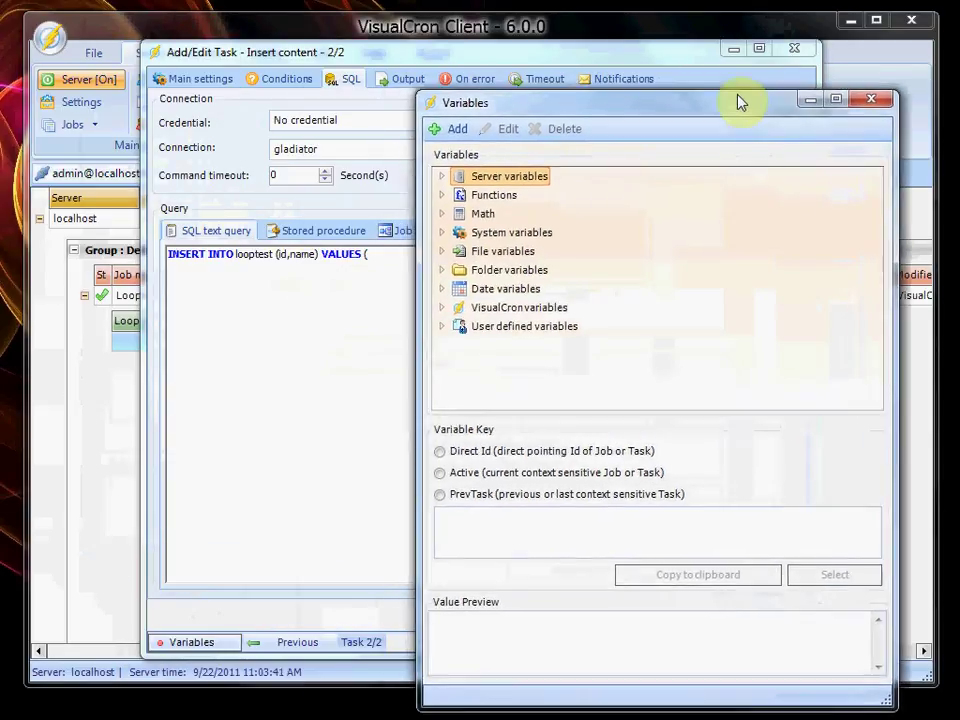
left_click_drag(739, 101, 727, 89)
double_click(510, 294)
double_click(490, 314)
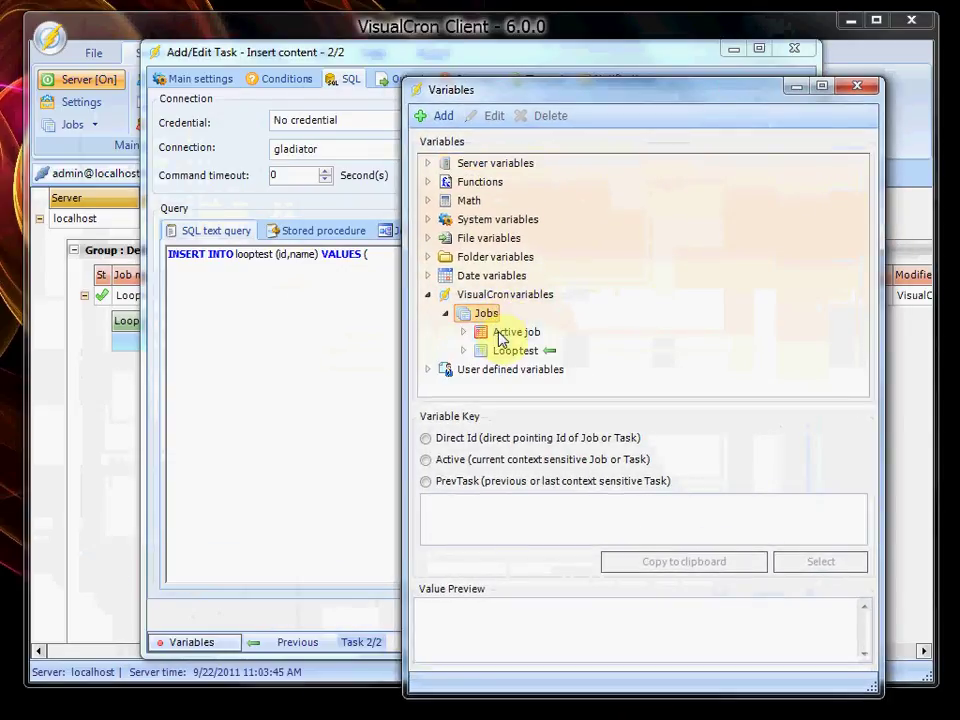
double_click(504, 334)
double_click(522, 351)
scroll(525, 331, "down", 3)
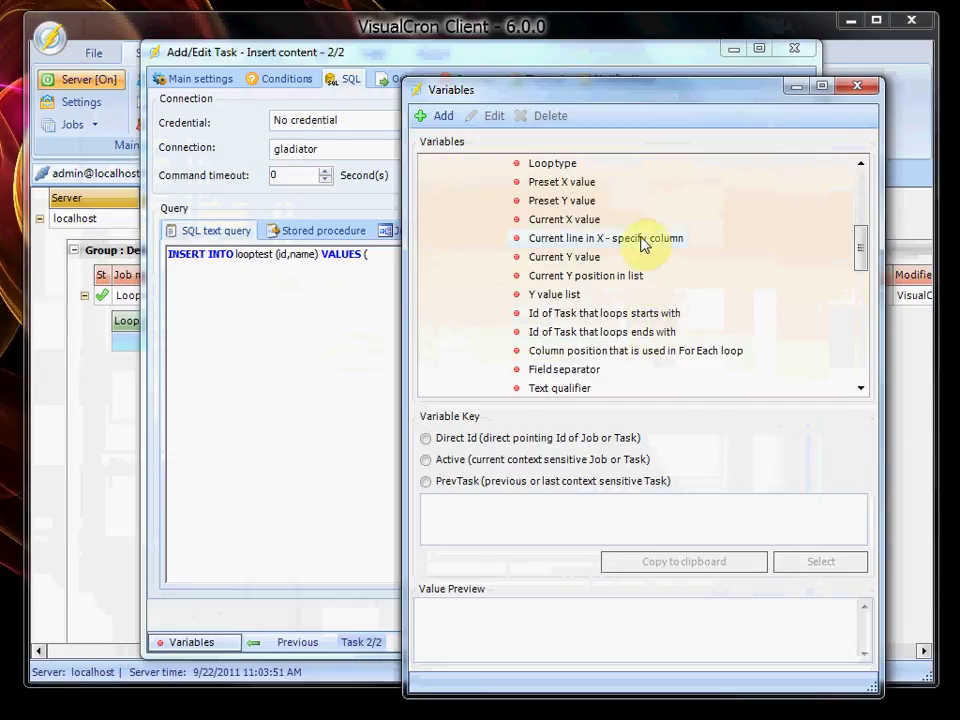
left_click(641, 243)
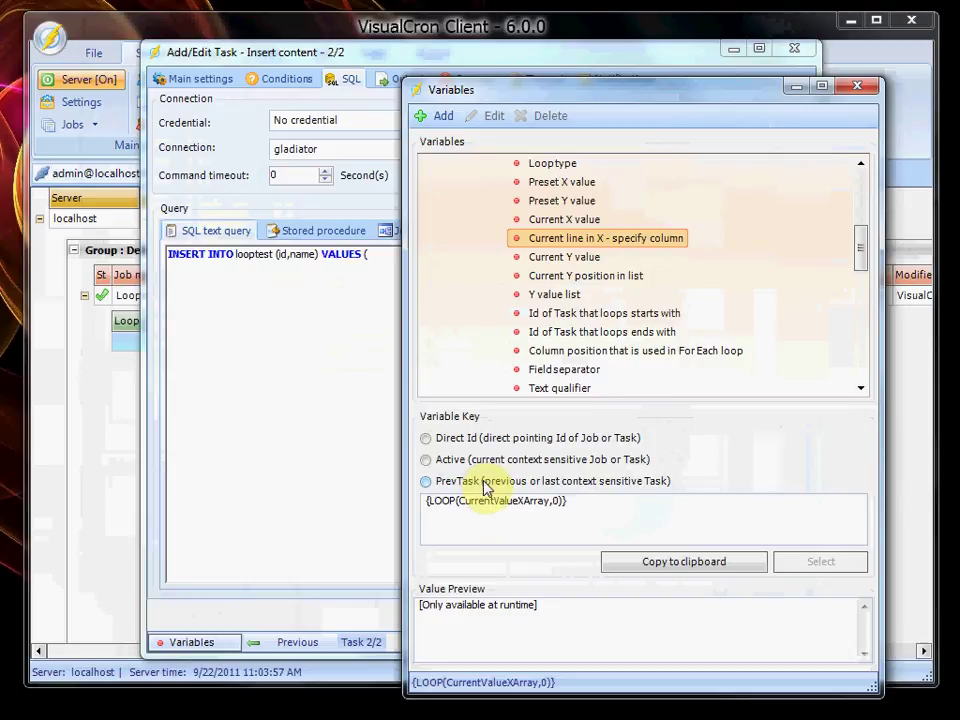
left_click(583, 498)
key("ctrl+c")
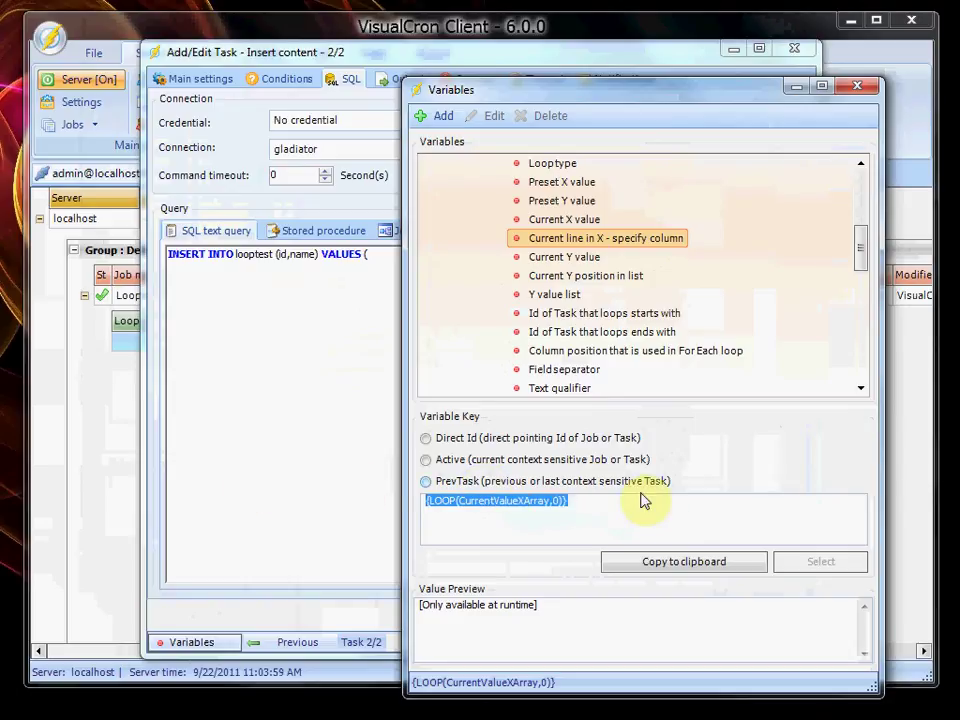
left_click(857, 86)
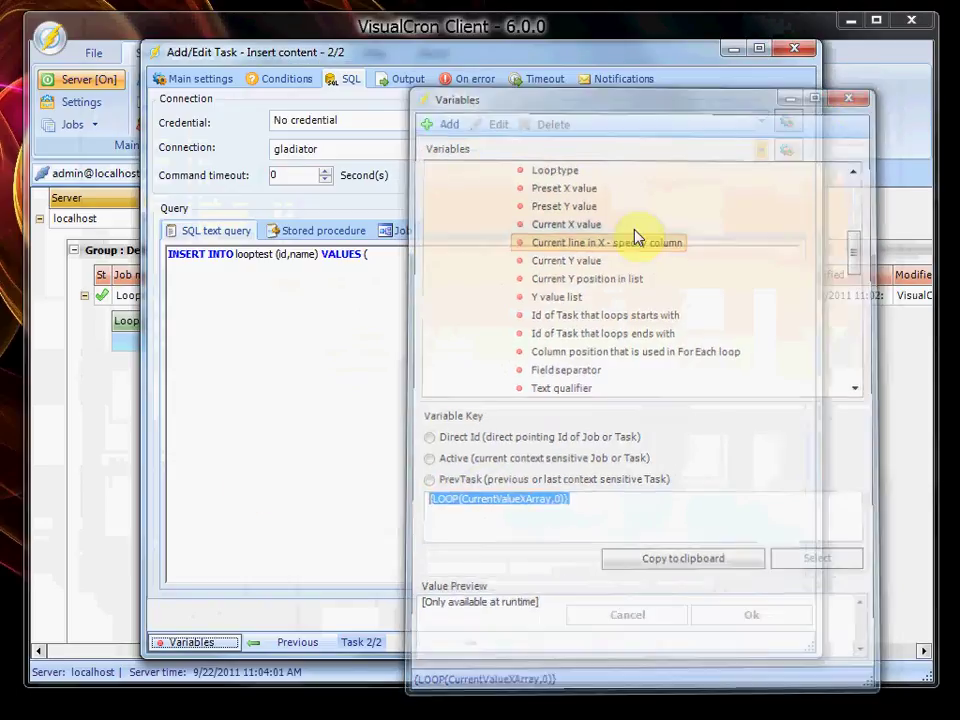
Complete the query values with {LOOP(CurrentValueXArray,0)},'{LOOP(CurrentValueXArray,1)}') and save the SQL task
key("ctrl+v")
type(")},")
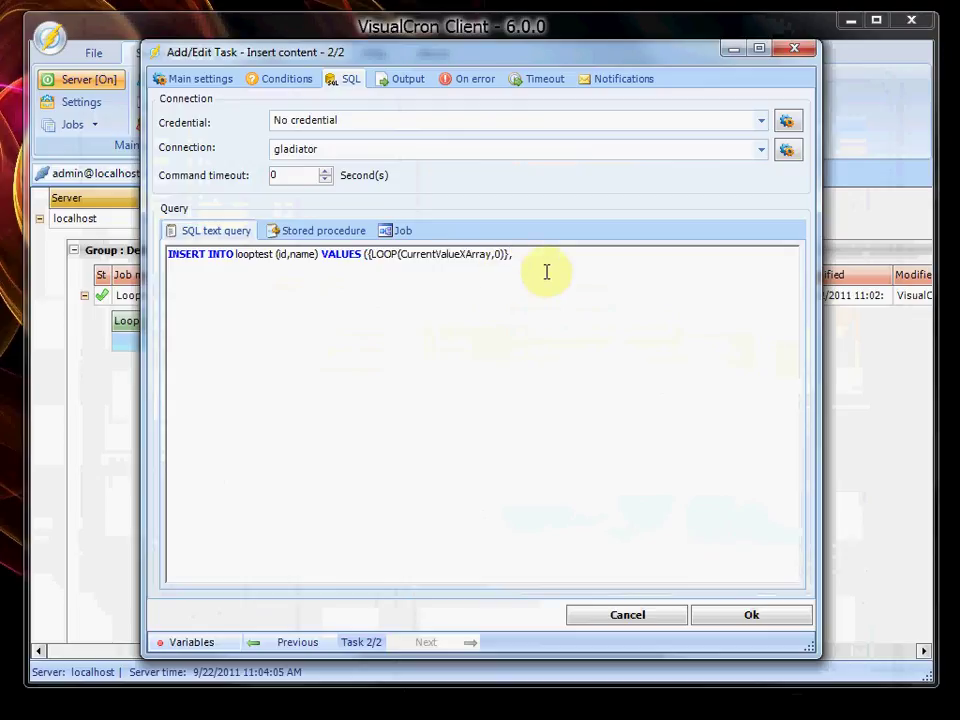
type("'")
key("ctrl+v")
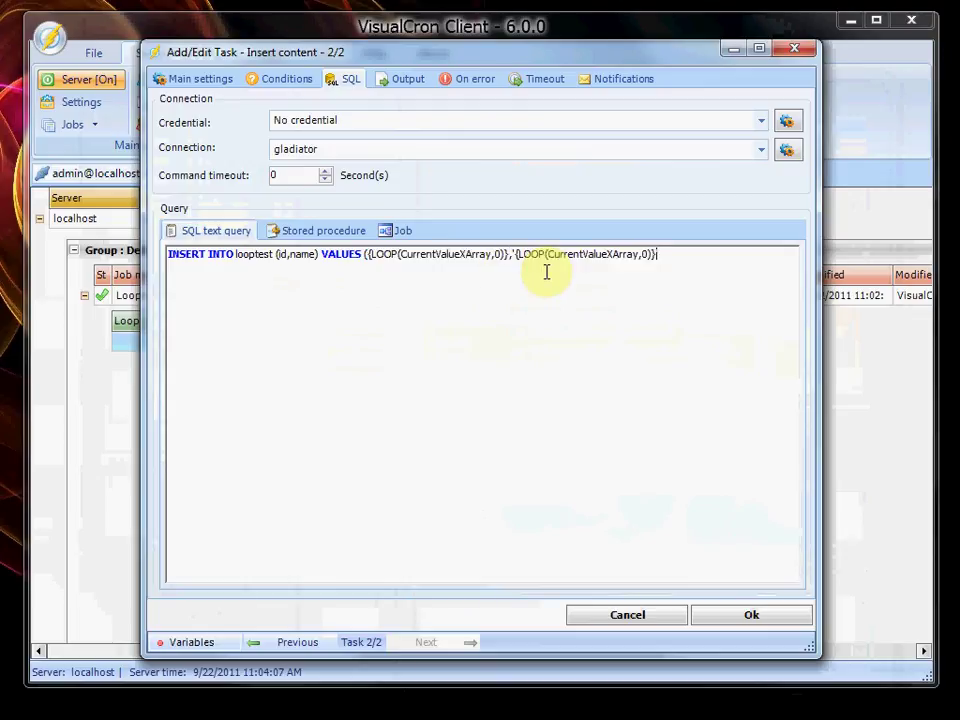
left_click(649, 256)
left_click(646, 255)
left_click(645, 255)
key("BackSpace")
type("1")
left_click(671, 251)
type(")")
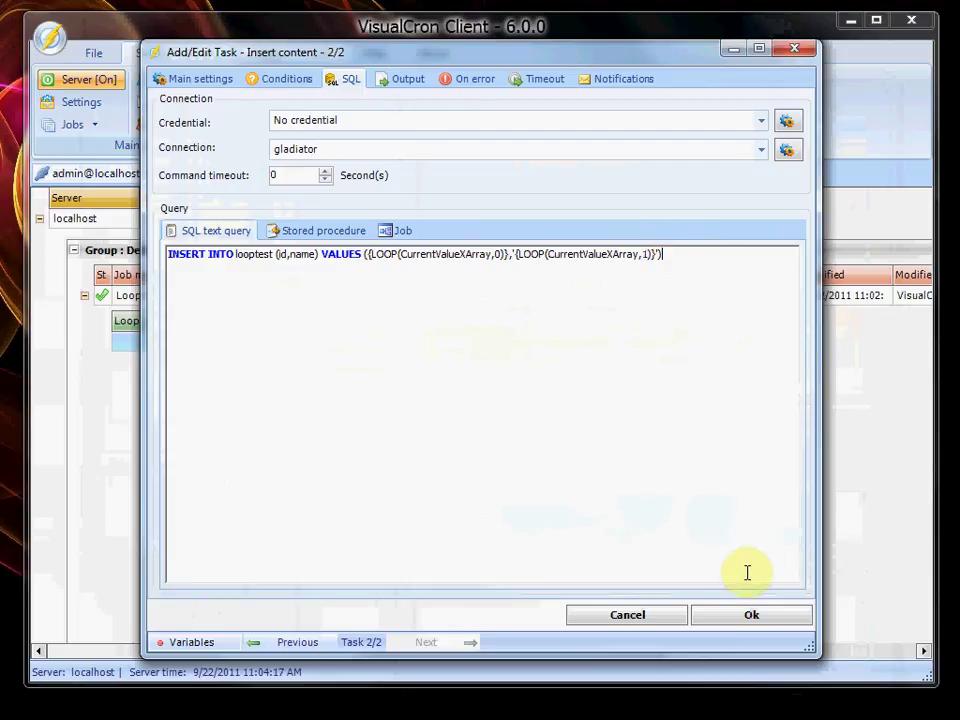
left_click(745, 616)
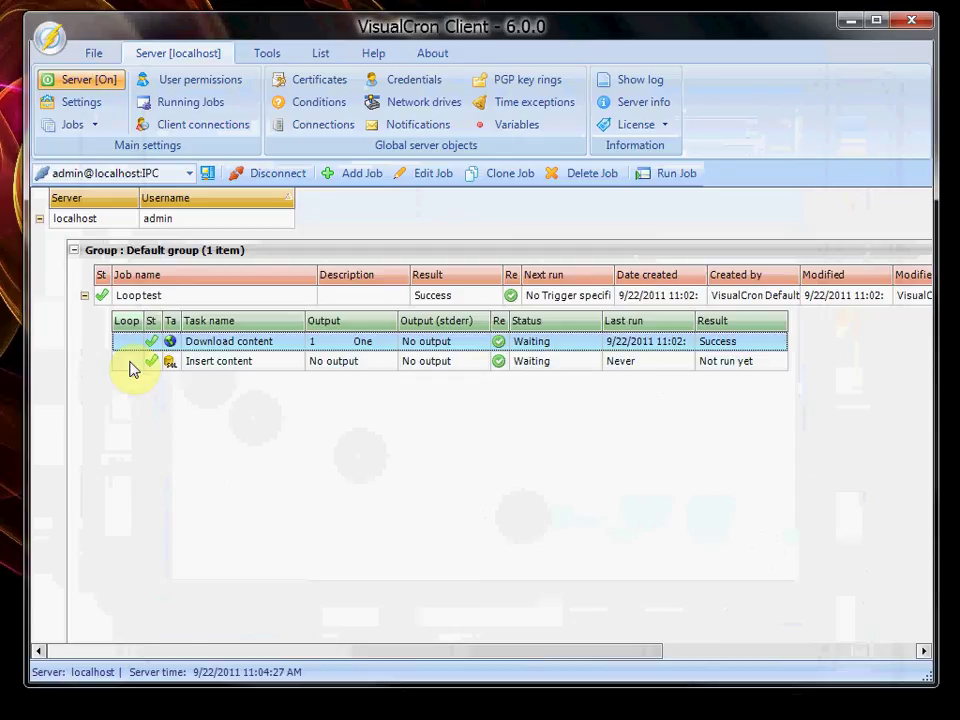
Add a loop named "Loop with content insert" to the Insert content task and set its type to For each x in y
double_click(130, 369)
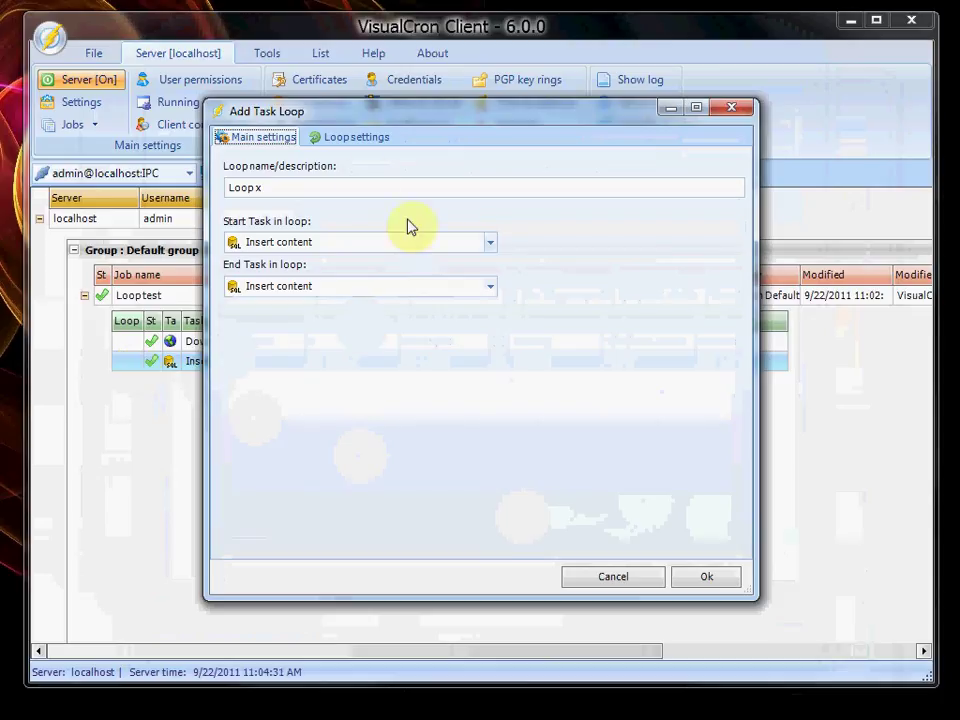
left_click_drag(280, 188, 256, 189)
type("with content insert")
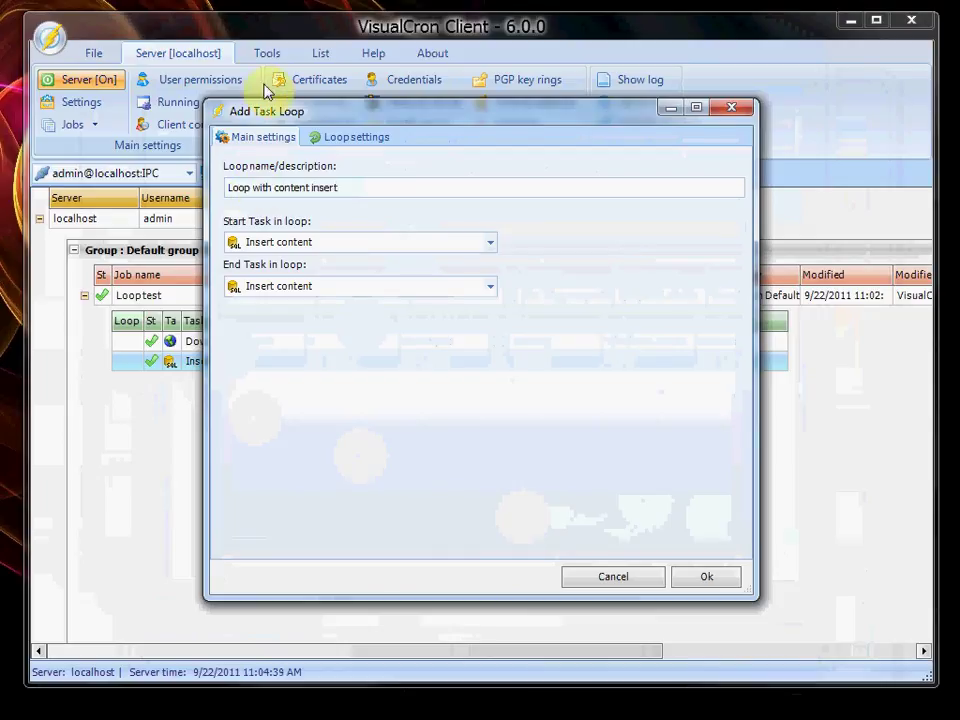
left_click(339, 137)
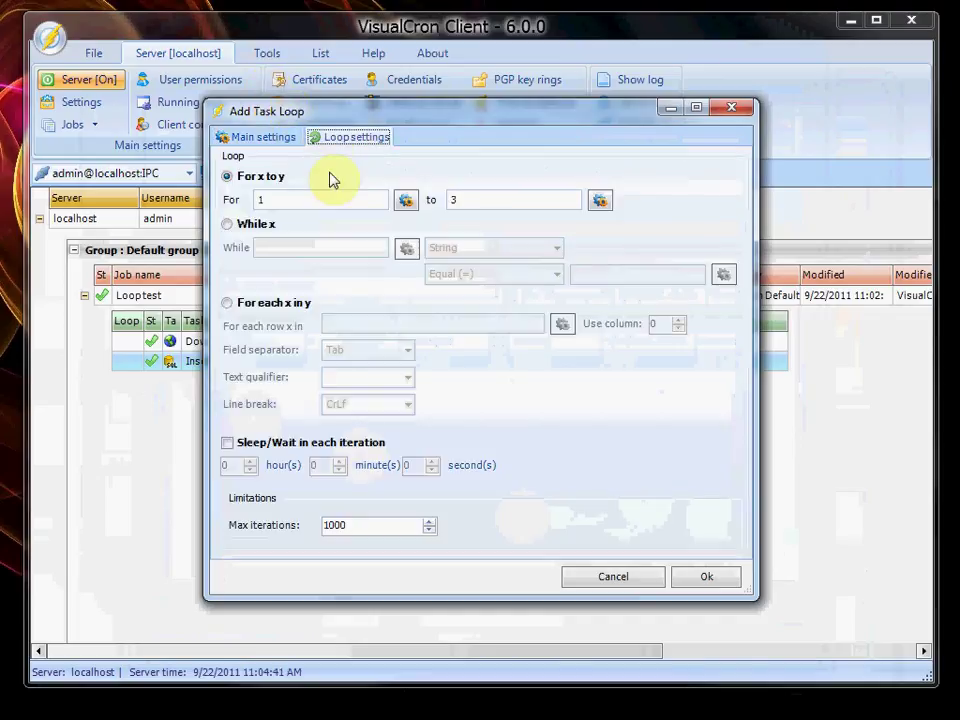
left_click(279, 310)
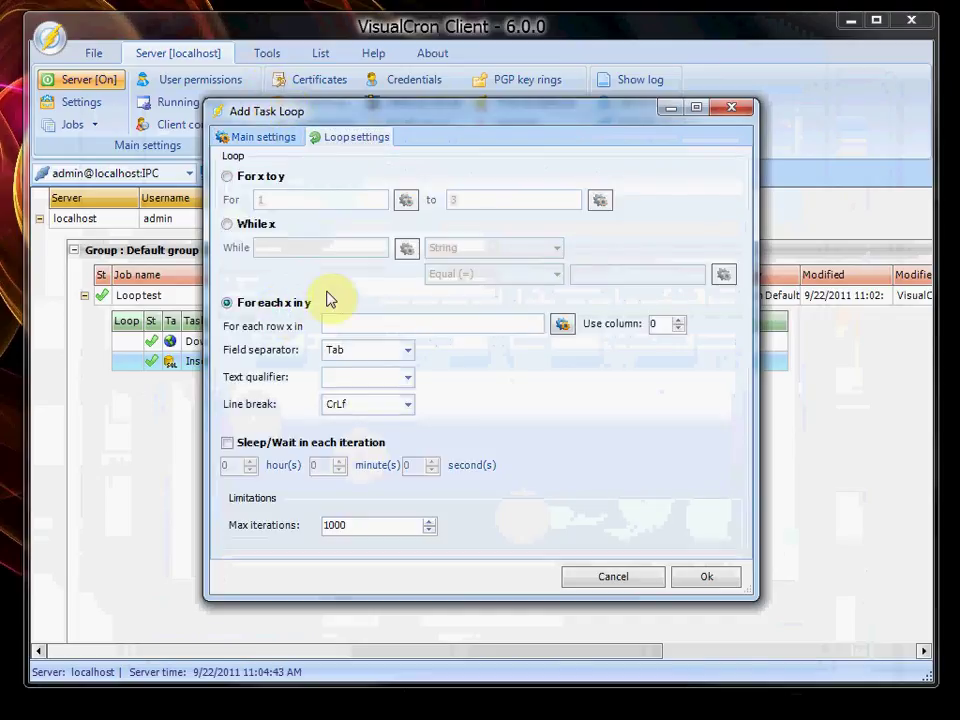
Set the loop's row source to the Download content task's Output variable in PrevTask form, {TASK(PrevTask,StdOut)}, and save the loop
left_click(563, 326)
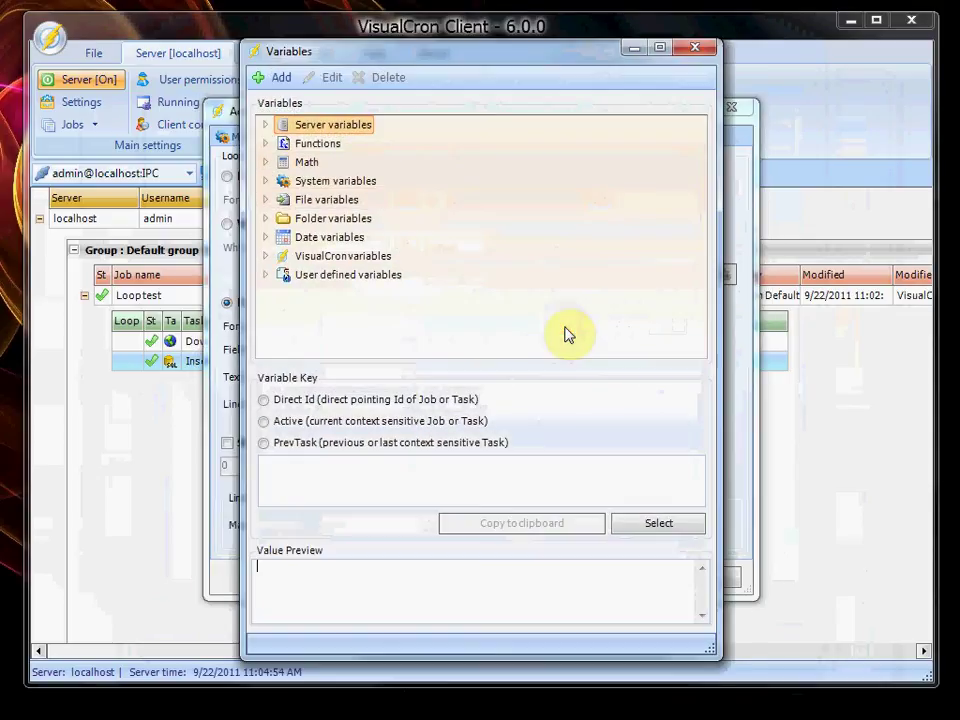
double_click(340, 257)
double_click(325, 276)
double_click(345, 295)
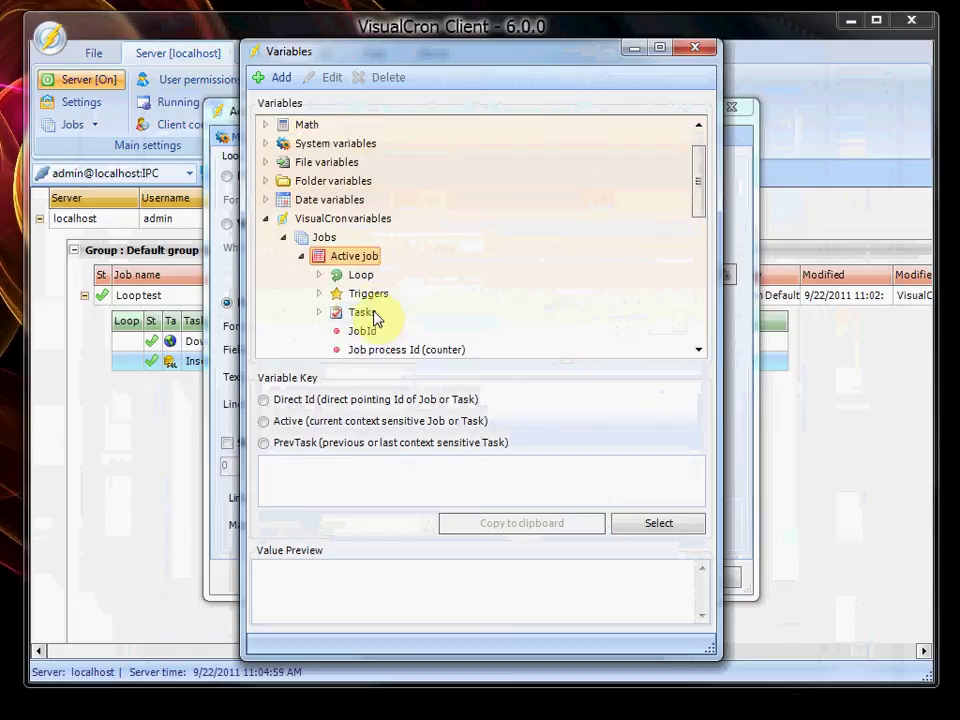
double_click(366, 313)
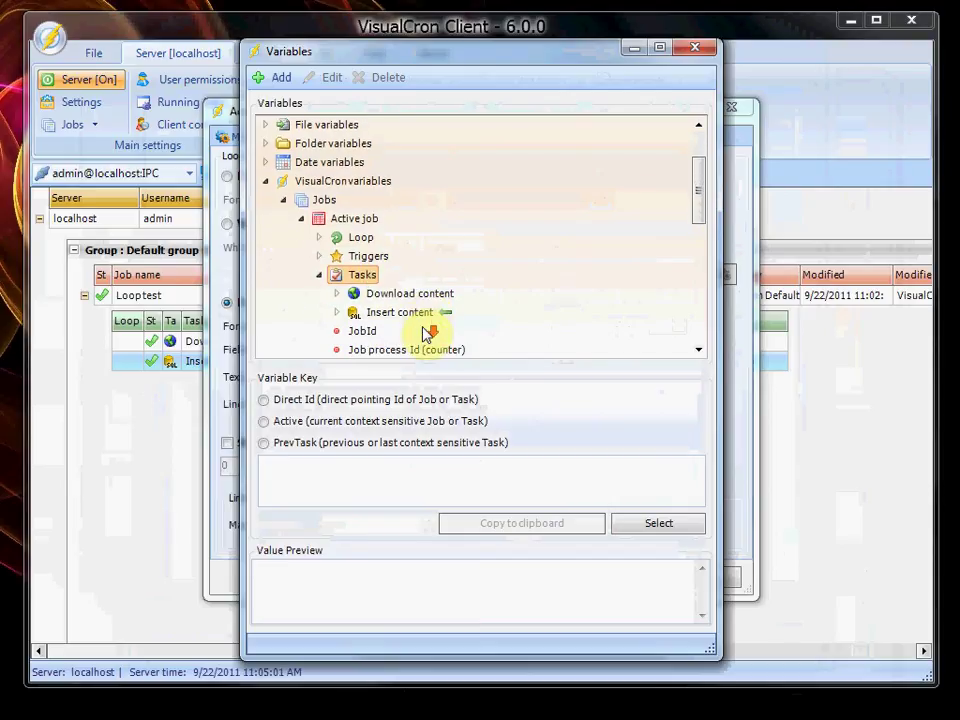
double_click(421, 295)
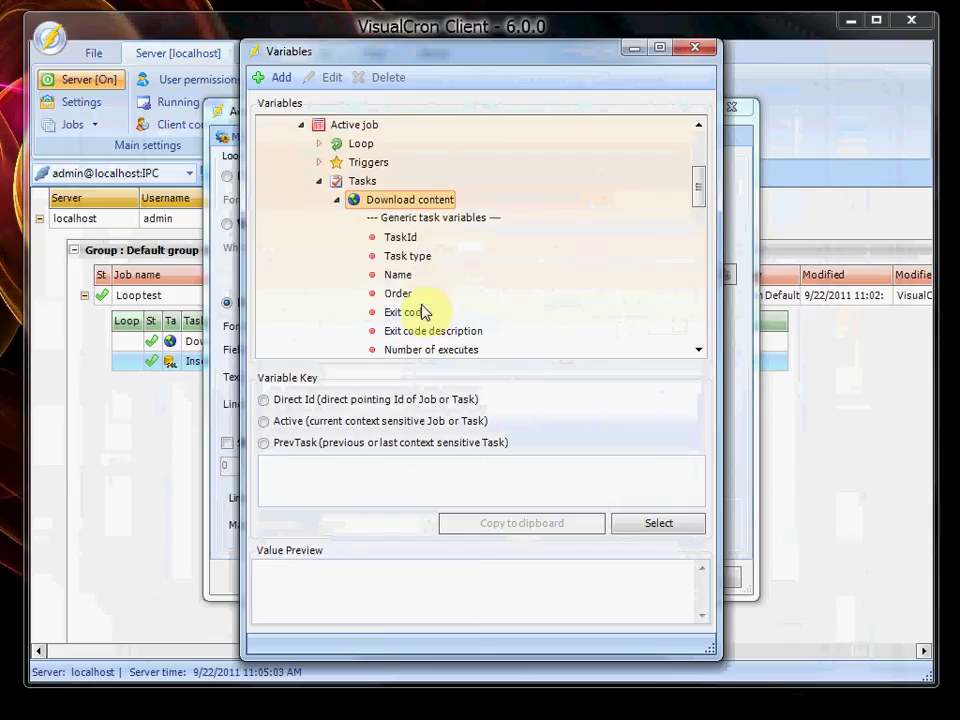
scroll(438, 318, "down", 2)
left_click(400, 330)
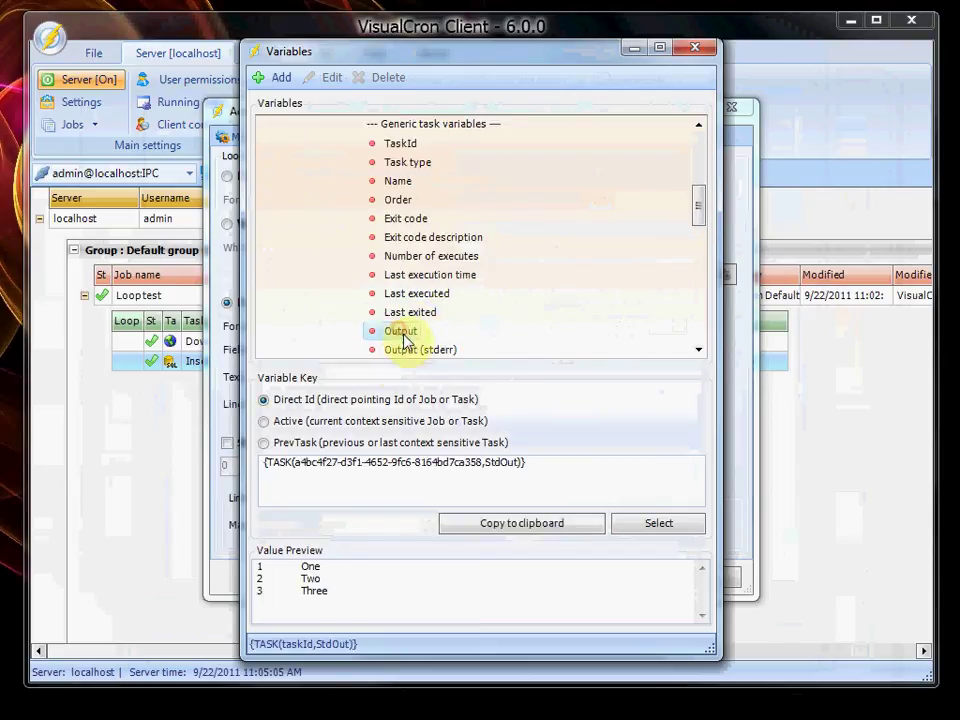
left_click(335, 443)
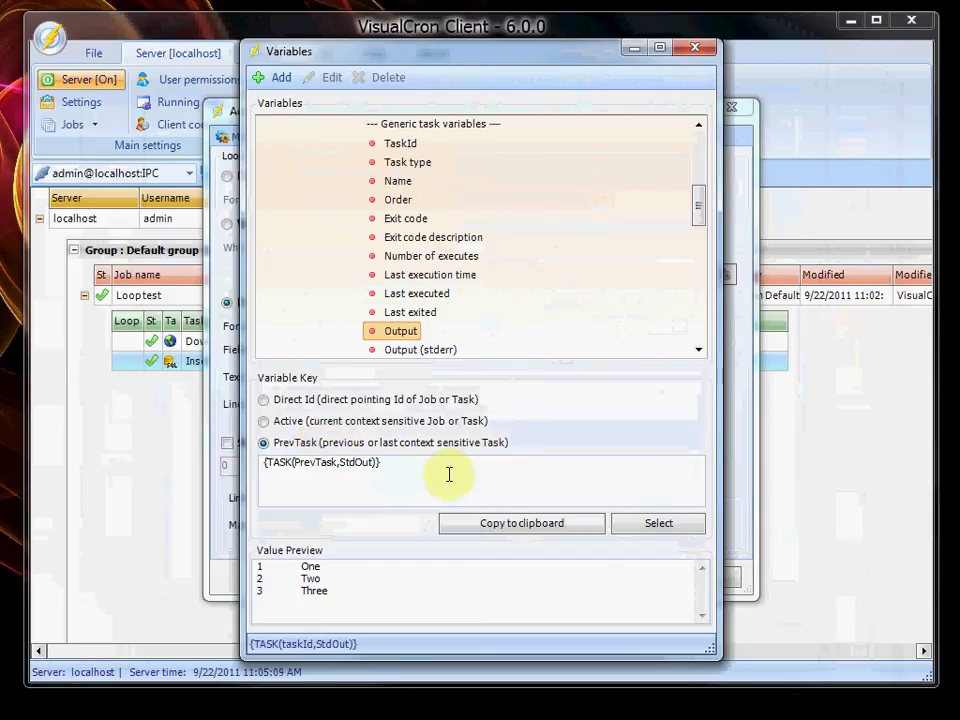
left_click(664, 528)
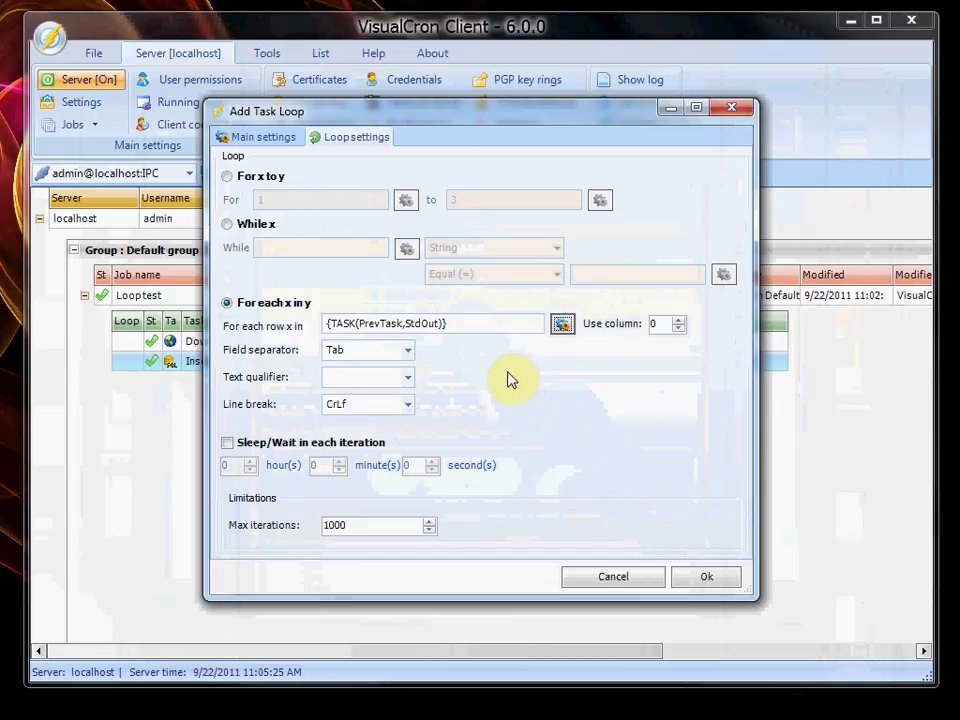
left_click(704, 580)
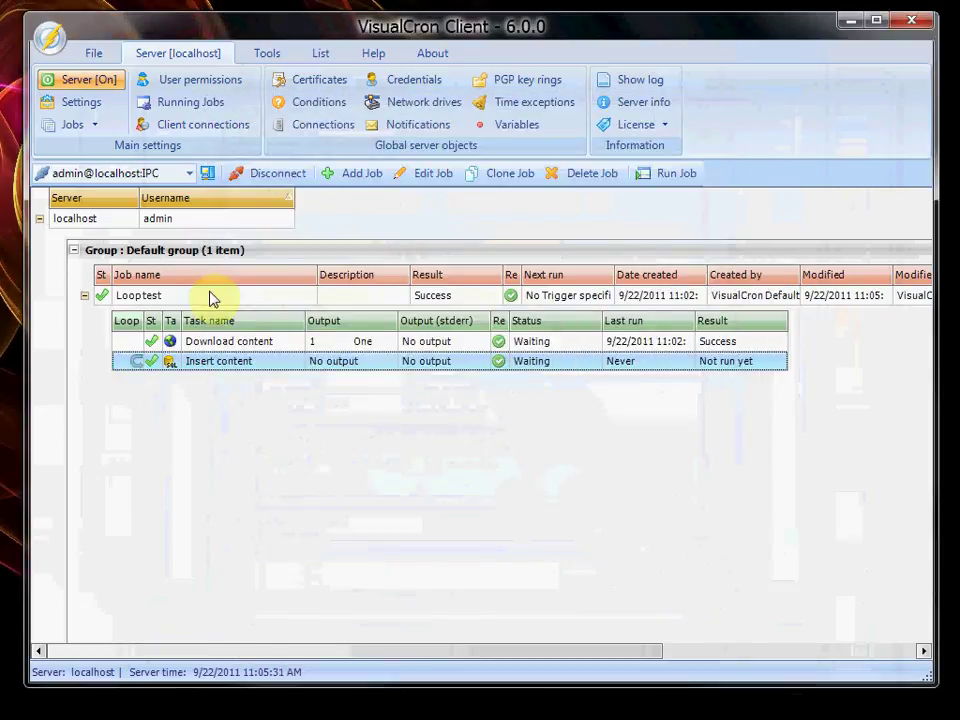
Switch to SQL Server Management Studio to check the looptest query results, and move its window out of the way
left_click_drag(400, 718, 406, 120)
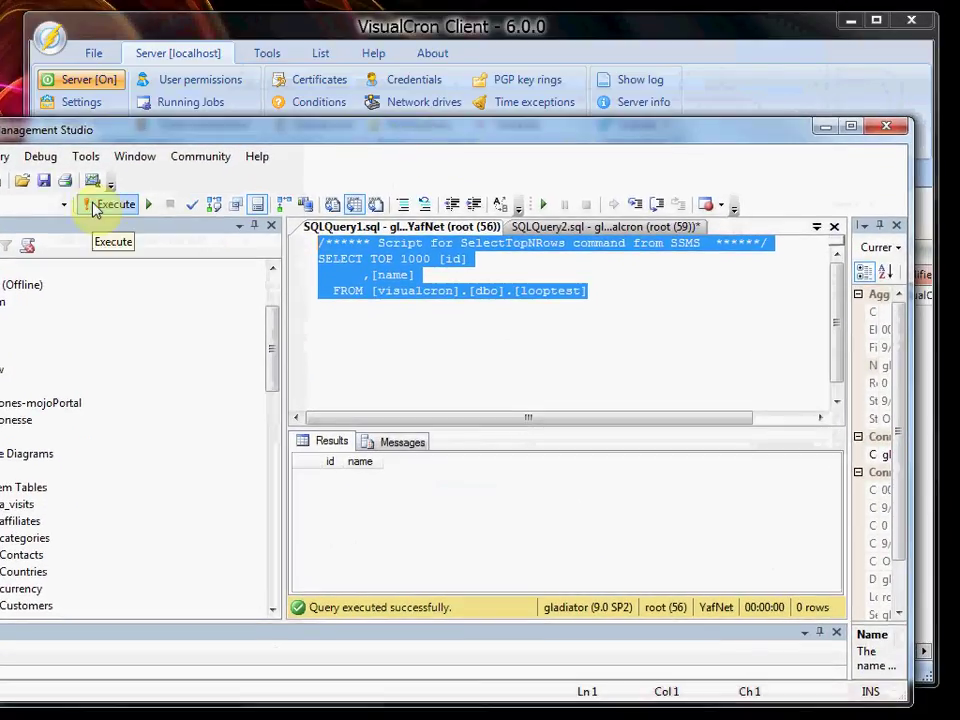
left_click(662, 146)
left_click_drag(662, 146, 655, 719)
Run the Looptest job in VisualCron
left_click(183, 300)
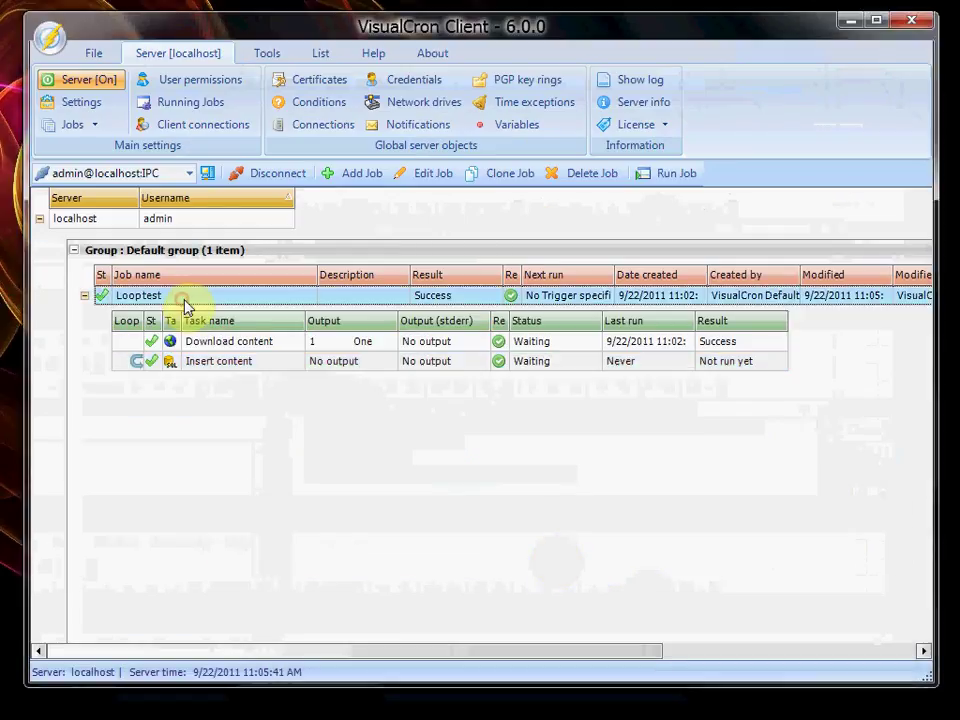
left_click(674, 178)
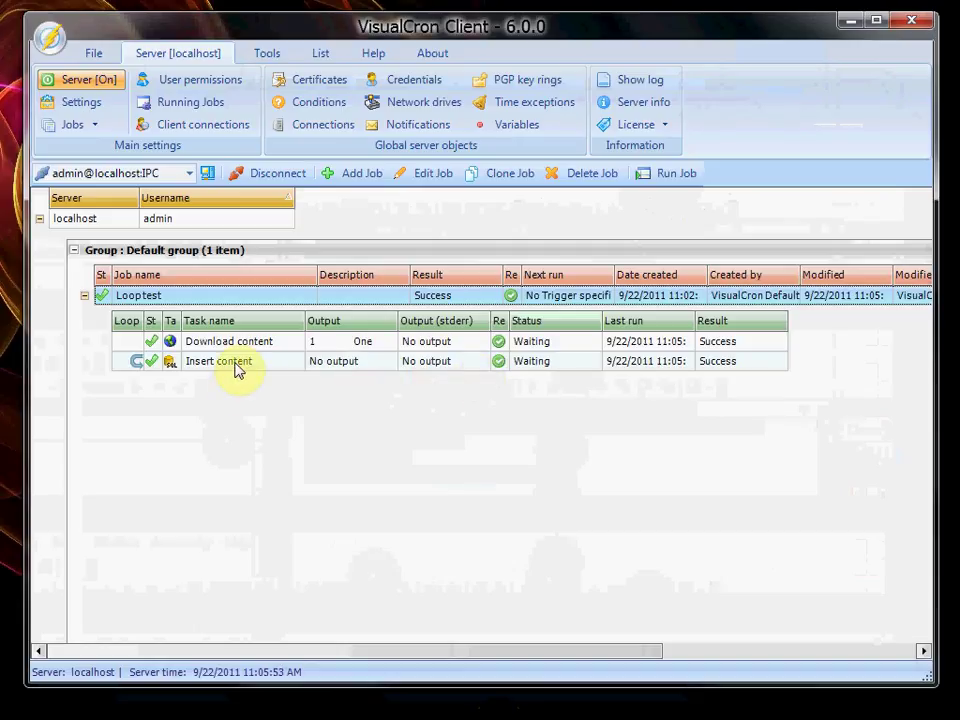
Switch back to SQL Server Management Studio and execute the SELECT TOP 1000 query on the looptest table again
left_click(475, 715)
left_click_drag(490, 481, 480, 116)
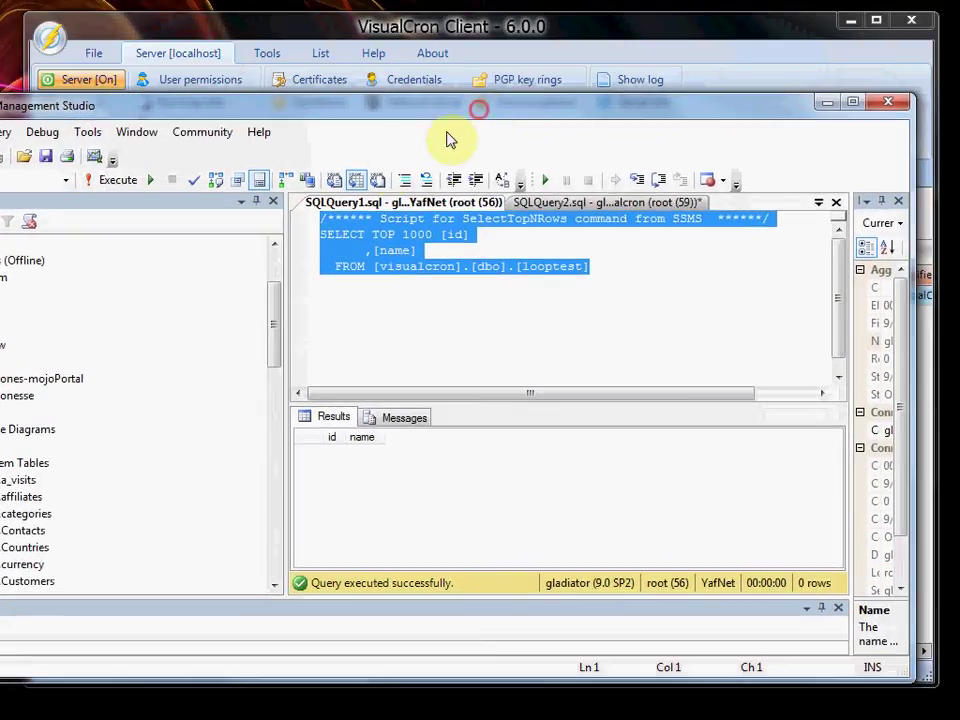
left_click(115, 180)
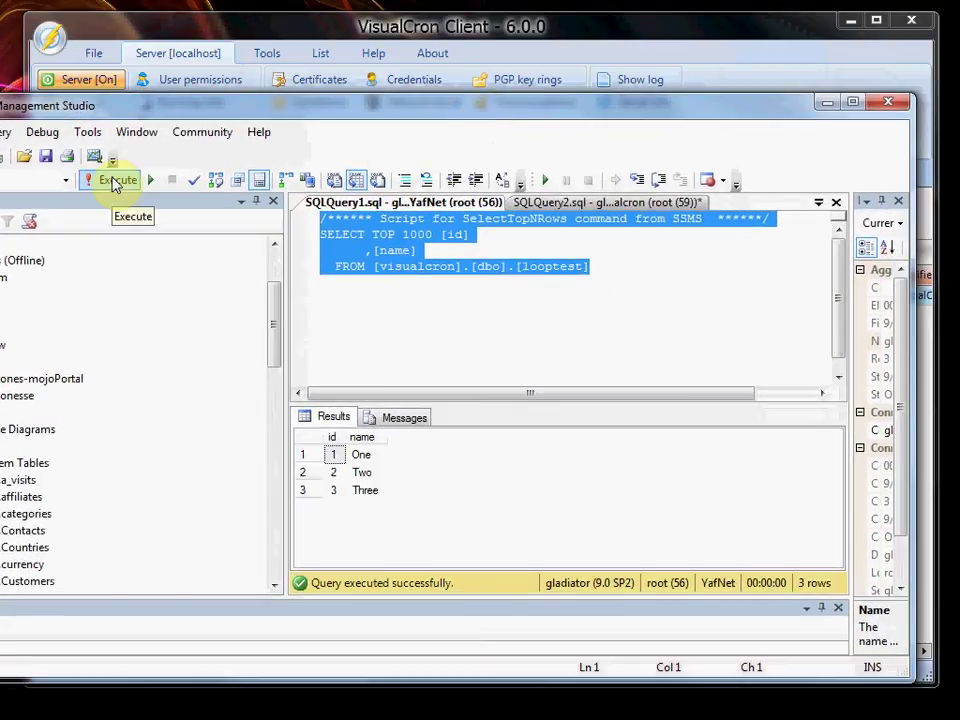